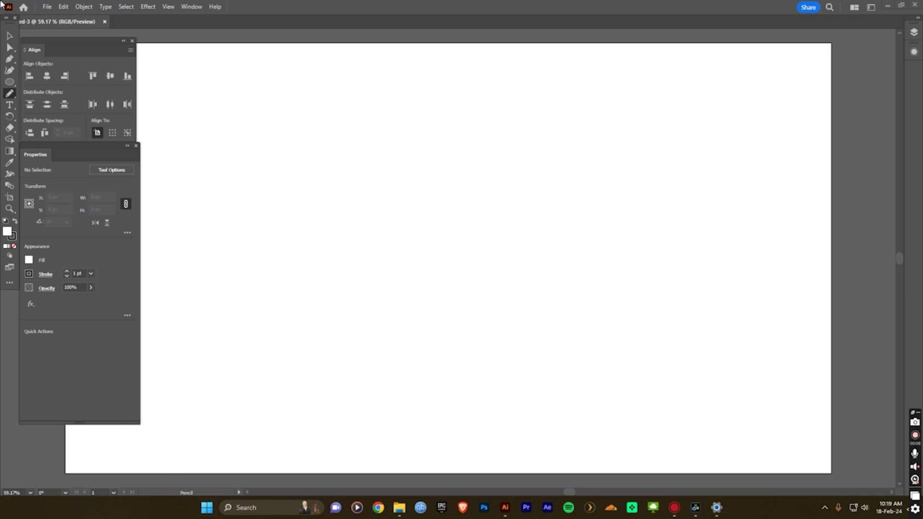
# - Start a six-sided polygon on the artboard, bringing up the Polygon dialog at 56.5803 px radius
pyautogui.click(11, 86)
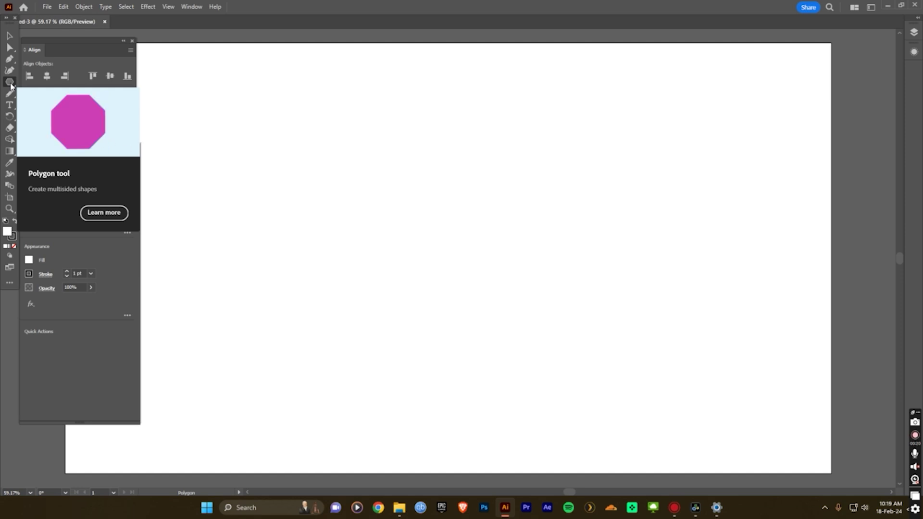
pyautogui.click(267, 162)
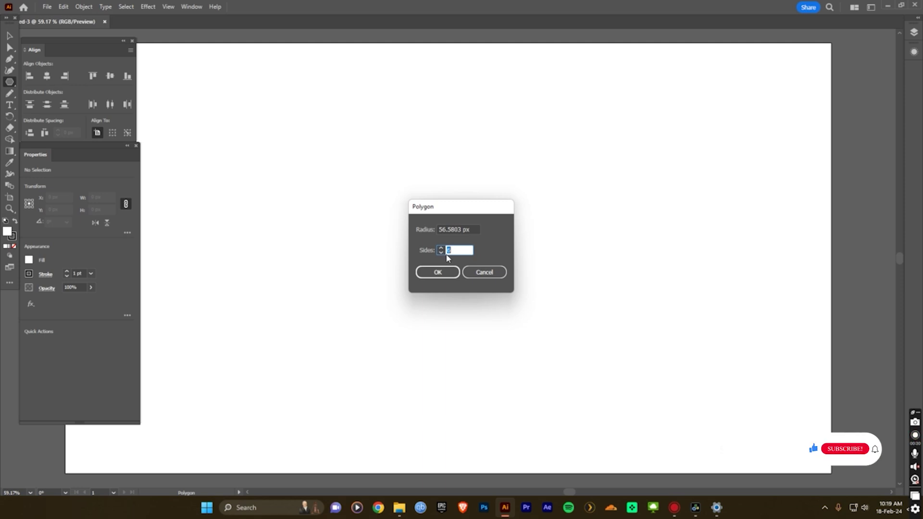
# - Create the hexagon, rotate it 90°, and place a copy touching its right side
pyautogui.click(437, 273)
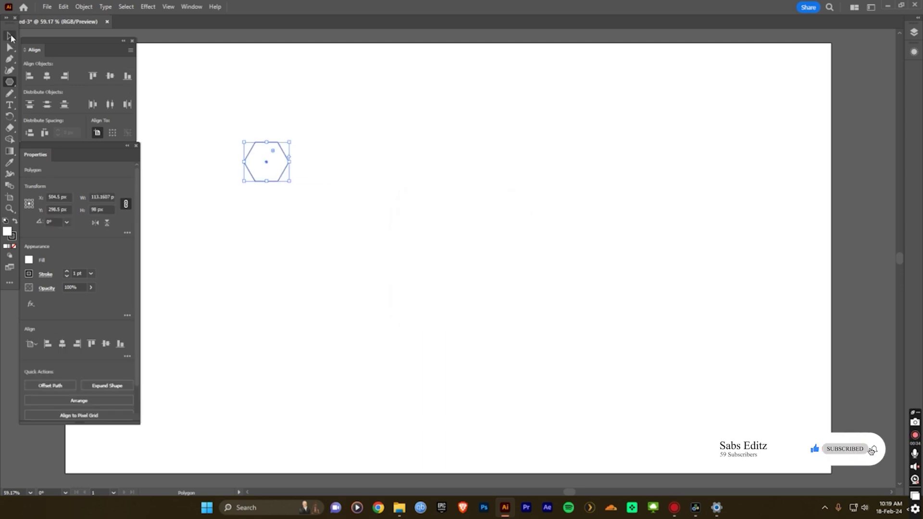
pyautogui.click(10, 36)
pyautogui.click(67, 222)
pyautogui.click(84, 260)
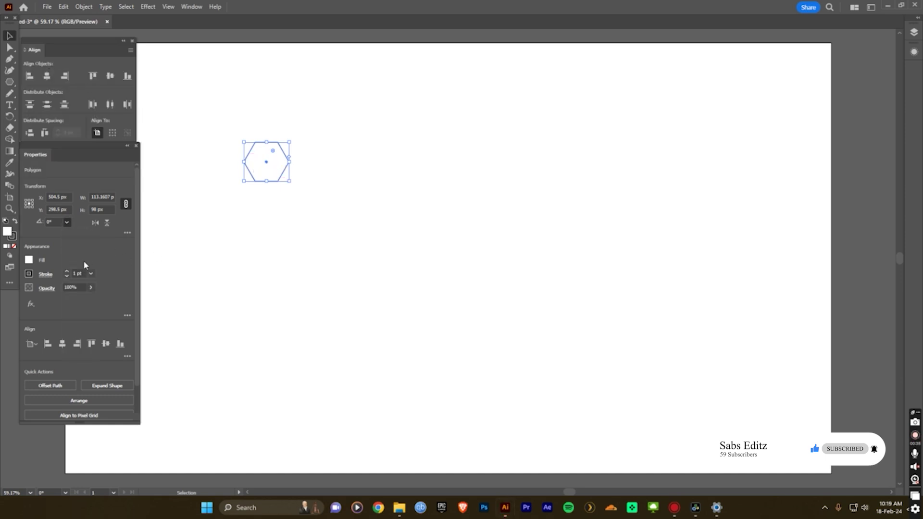
pyautogui.click(306, 175)
pyautogui.click(285, 176)
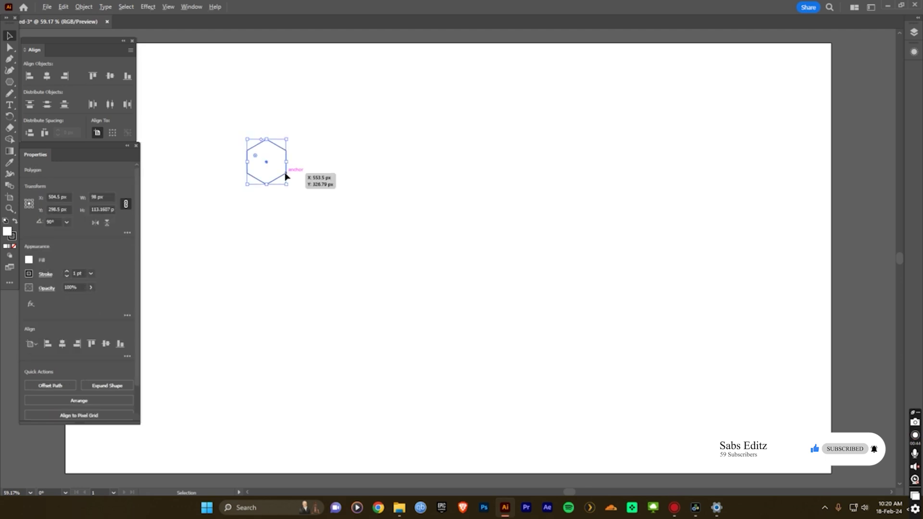
pyautogui.moveTo(285, 176); pyautogui.dragTo(322, 175)
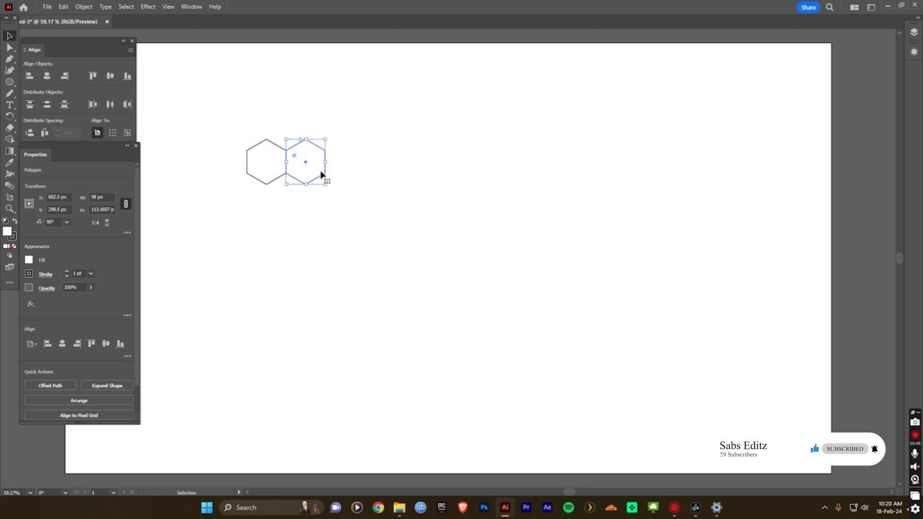
# - Repeat the copy into a 1176 px row of twelve hexagons and select the row
pyautogui.press('a')
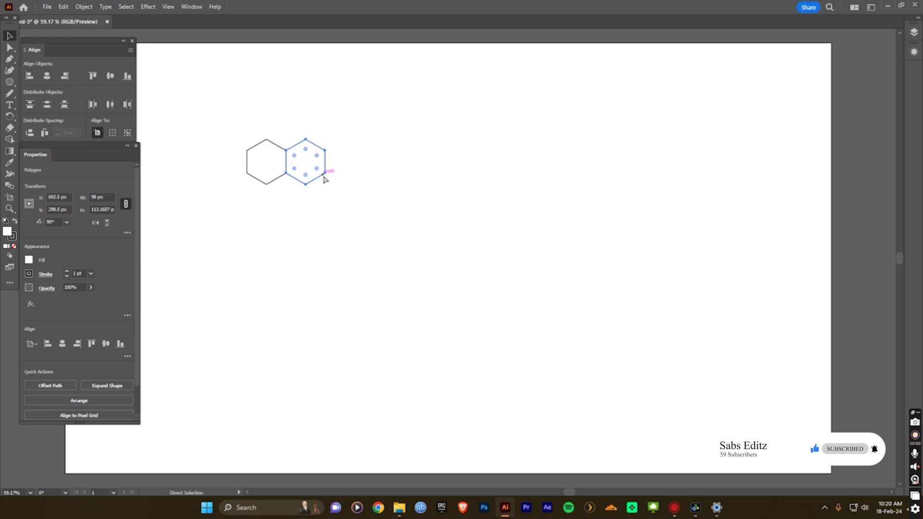
pyautogui.hotkey('ctrl', 'd')
pyautogui.hotkey('ctrl', 'd')
pyautogui.hotkey('ctrl', 'd')
pyautogui.hotkey('ctrl', 'd')
pyautogui.hotkey('ctrl', 'd')
pyautogui.hotkey('ctrl', 'd')
pyautogui.hotkey('ctrl', 'd')
pyautogui.hotkey('ctrl', 'd')
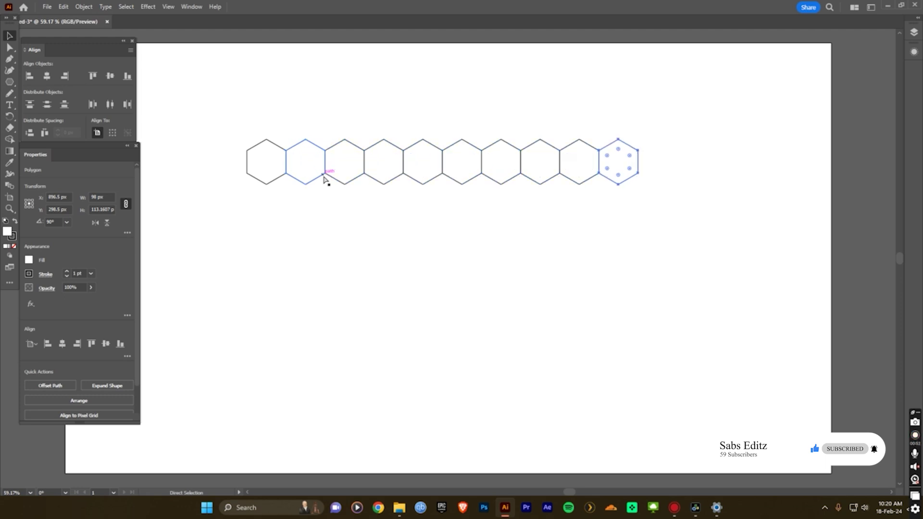
pyautogui.hotkey('ctrl', 'd')
pyautogui.hotkey('ctrl', 'd')
pyautogui.press('v')
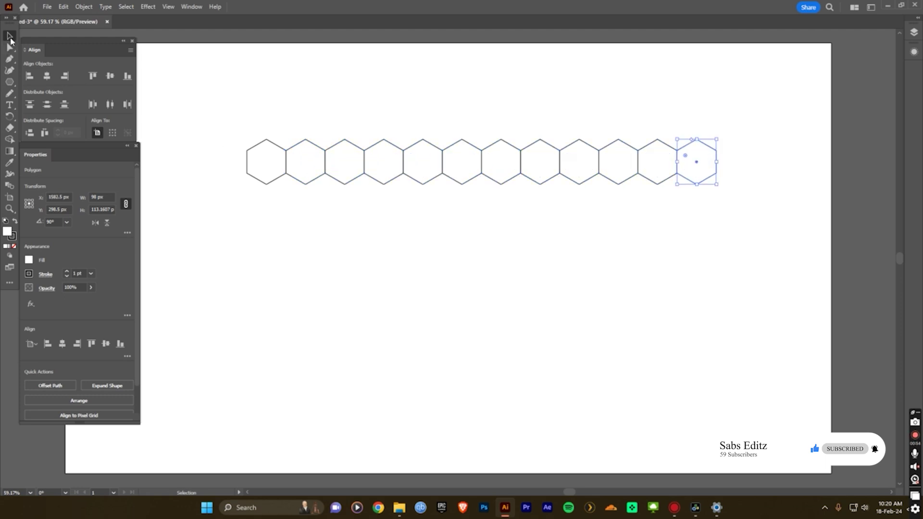
pyautogui.moveTo(201, 113); pyautogui.dragTo(728, 230)
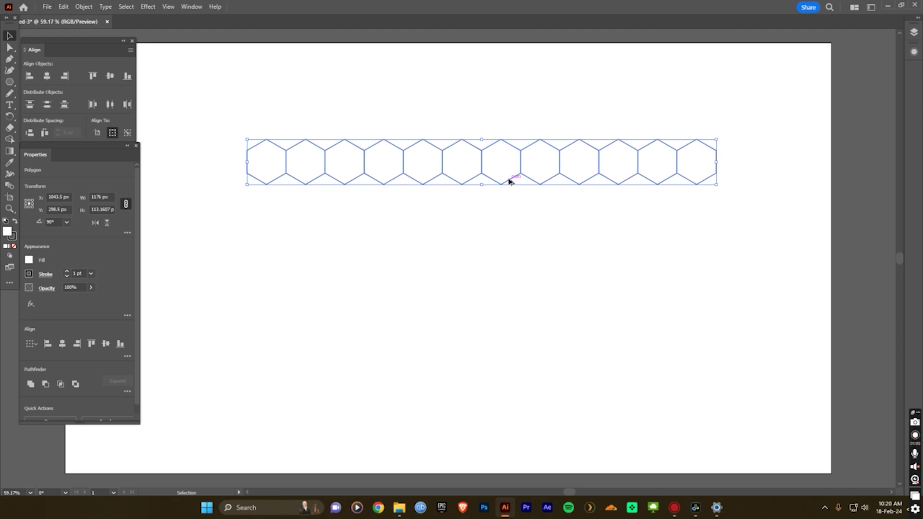
# - Place an offset copy of the hexagon row below and begin selecting its hexagons
pyautogui.moveTo(508, 182); pyautogui.dragTo(529, 216)
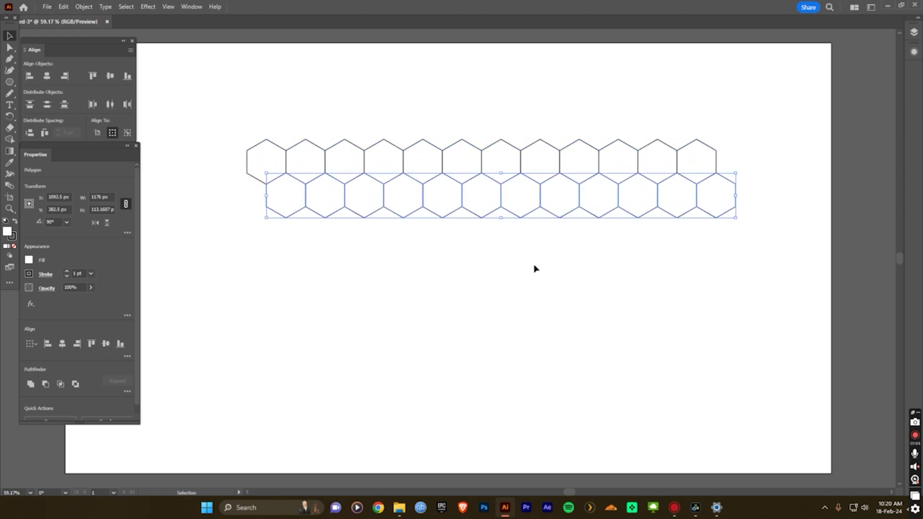
pyautogui.click(313, 230)
pyautogui.click(330, 215)
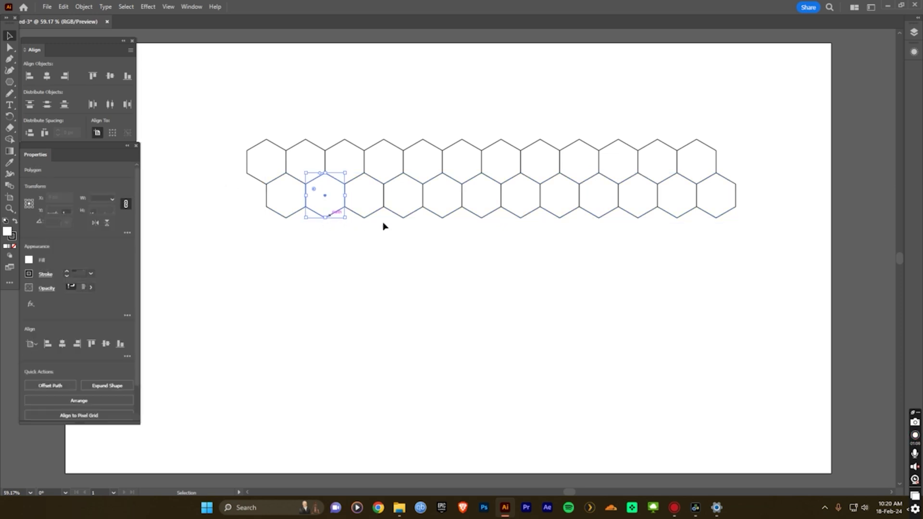
pyautogui.click(387, 204)
pyautogui.click(384, 200)
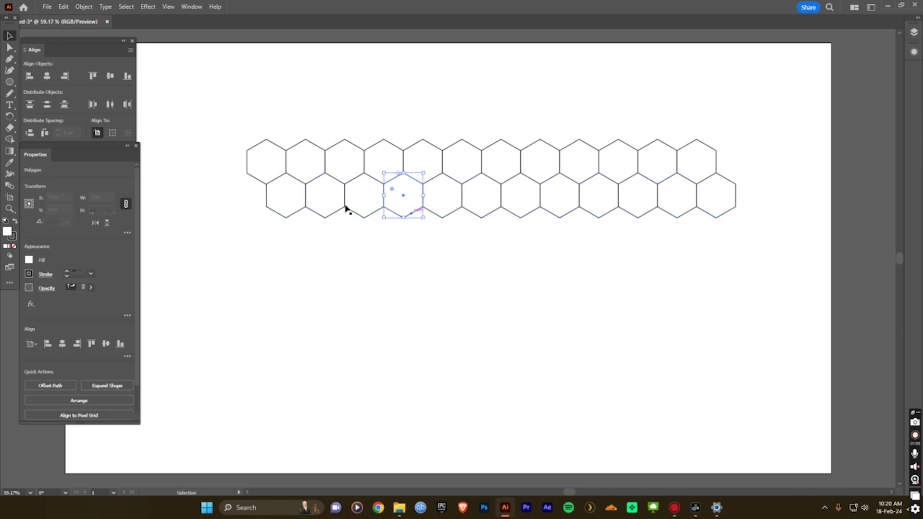
pyautogui.click(344, 212)
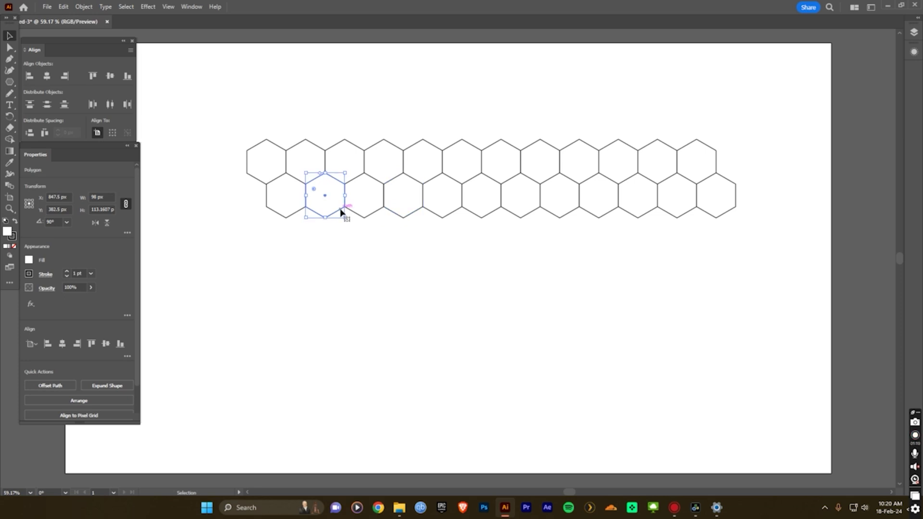
# - Fill five alternating lower-row hexagons black by swapping fill and stroke, then select both rows
pyautogui.keyDown('shift'); pyautogui.click(414, 217); pyautogui.keyUp('shift')
pyautogui.keyDown('shift'); pyautogui.click(500, 212); pyautogui.keyUp('shift')
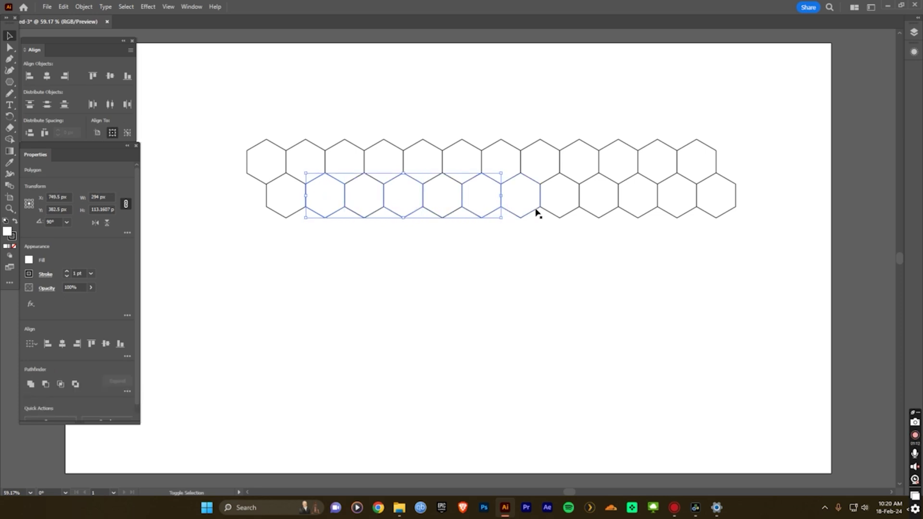
pyautogui.keyDown('shift'); pyautogui.click(537, 211); pyautogui.keyUp('shift')
pyautogui.keyDown('shift'); pyautogui.click(575, 209); pyautogui.keyUp('shift')
pyautogui.keyDown('shift'); pyautogui.click(585, 212); pyautogui.keyUp('shift')
pyautogui.keyDown('shift'); pyautogui.click(652, 213); pyautogui.keyUp('shift')
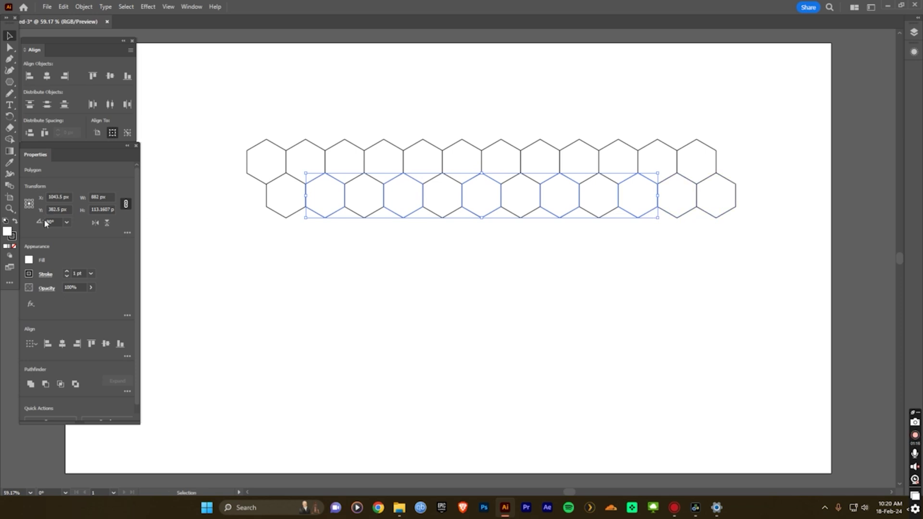
pyautogui.click(16, 223)
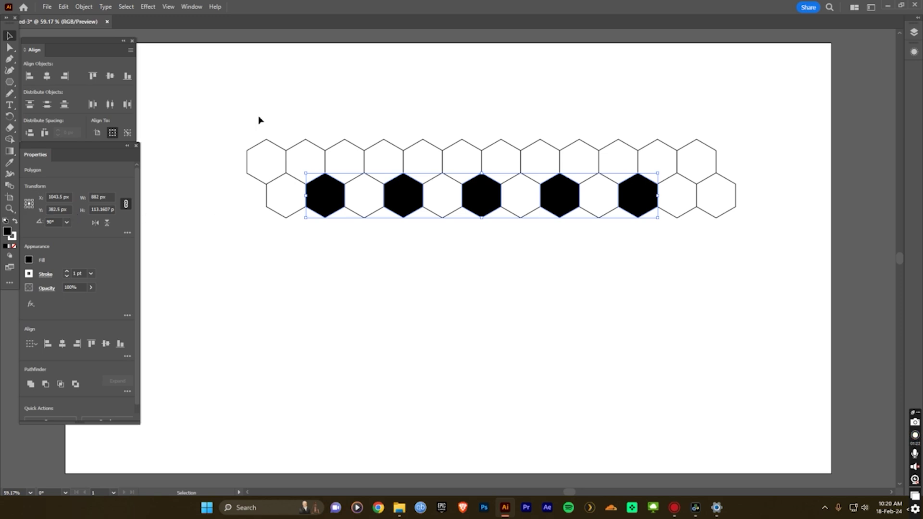
pyautogui.moveTo(255, 108); pyautogui.dragTo(699, 212)
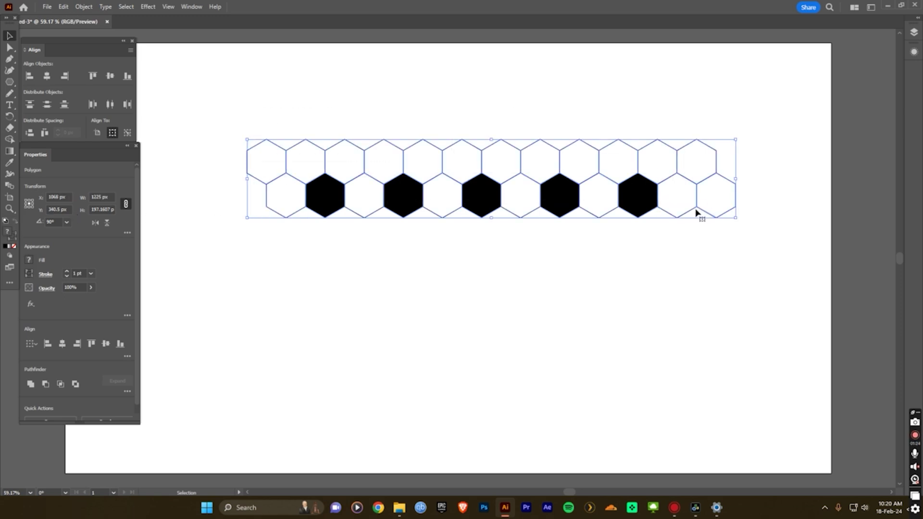
# - Group the two hexagon rows and place a copy directly below, making four rows
pyautogui.press('a')
pyautogui.press('v')
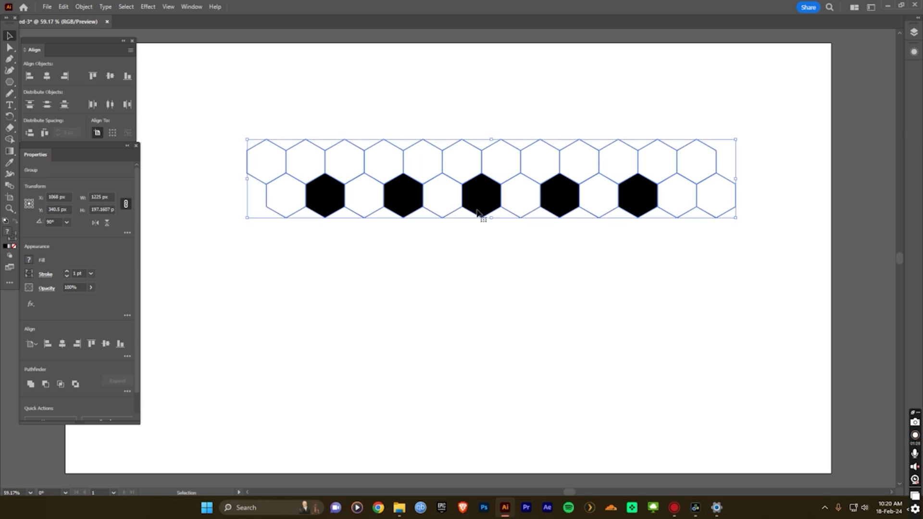
pyautogui.moveTo(476, 214); pyautogui.dragTo(476, 285)
pyautogui.click(477, 352)
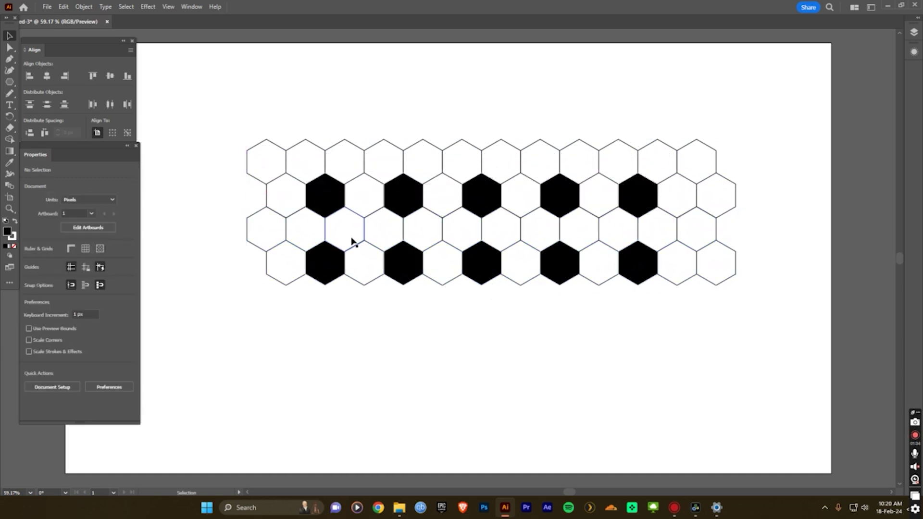
pyautogui.press('a')
pyautogui.press('v')
# - Select the entire four-row hexagon pattern
pyautogui.click(10, 82)
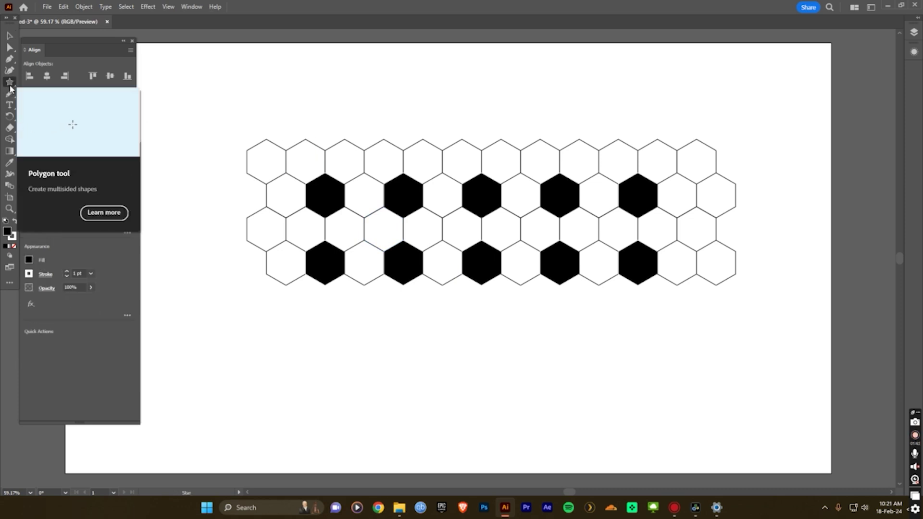
pyautogui.keyDown('alt'); pyautogui.click(10, 83); pyautogui.keyUp('alt')
pyautogui.keyDown('alt'); pyautogui.click(10, 82); pyautogui.keyUp('alt')
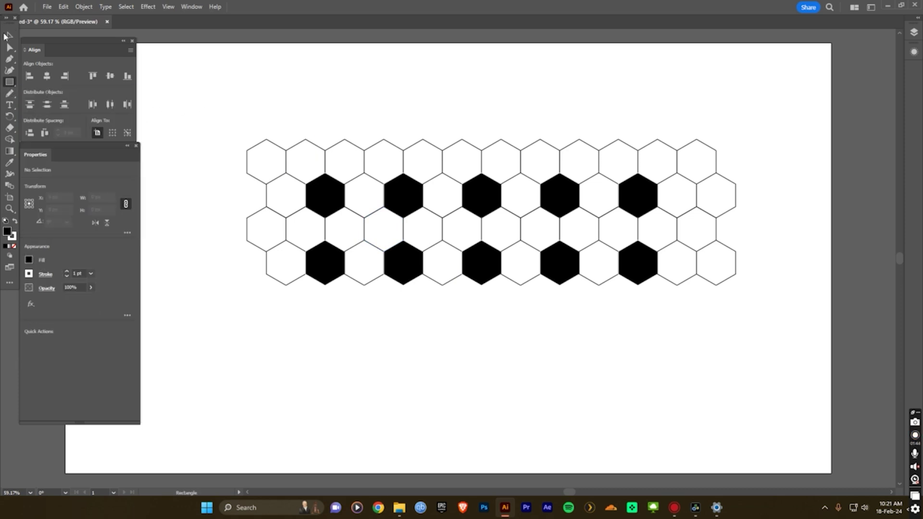
pyautogui.click(5, 36)
pyautogui.moveTo(201, 90); pyautogui.dragTo(817, 346)
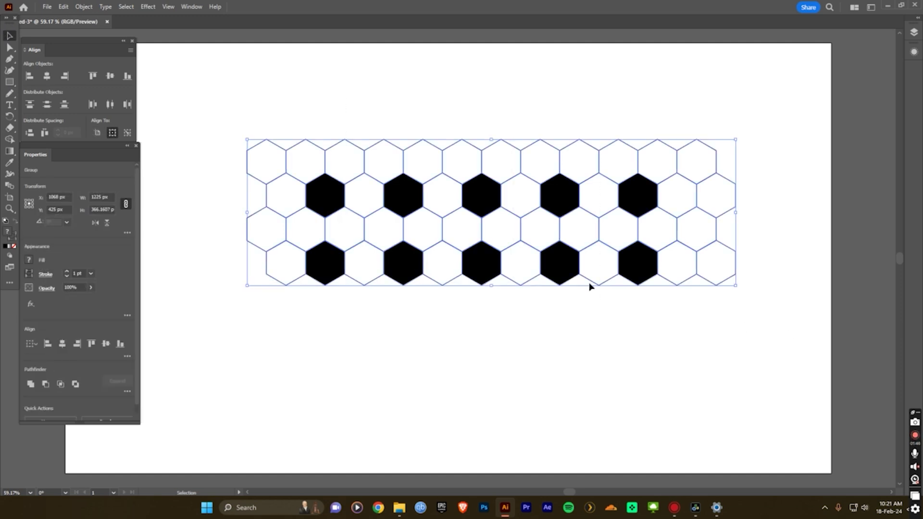
# - Expand the pattern's fill and stroke with Object > Expand, then deselect
pyautogui.click(84, 7)
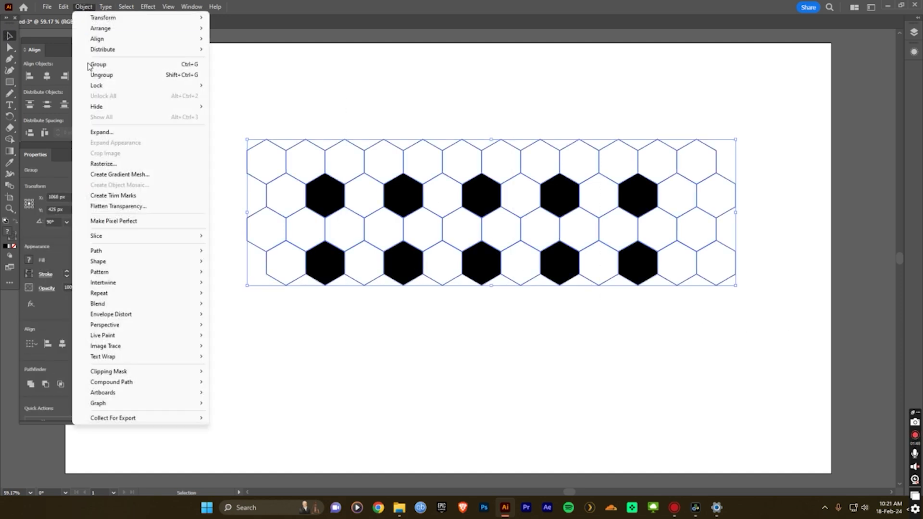
pyautogui.click(101, 133)
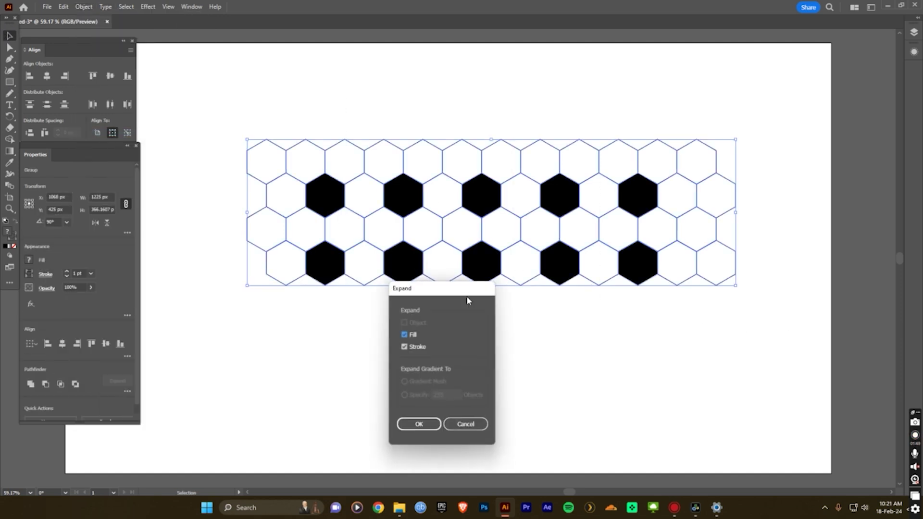
pyautogui.click(418, 424)
pyautogui.click(84, 7)
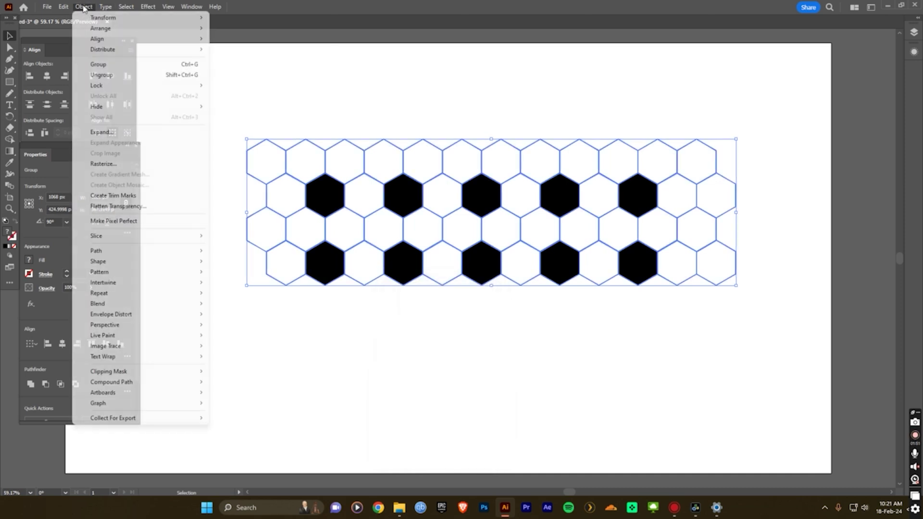
pyautogui.click(134, 132)
pyautogui.click(382, 116)
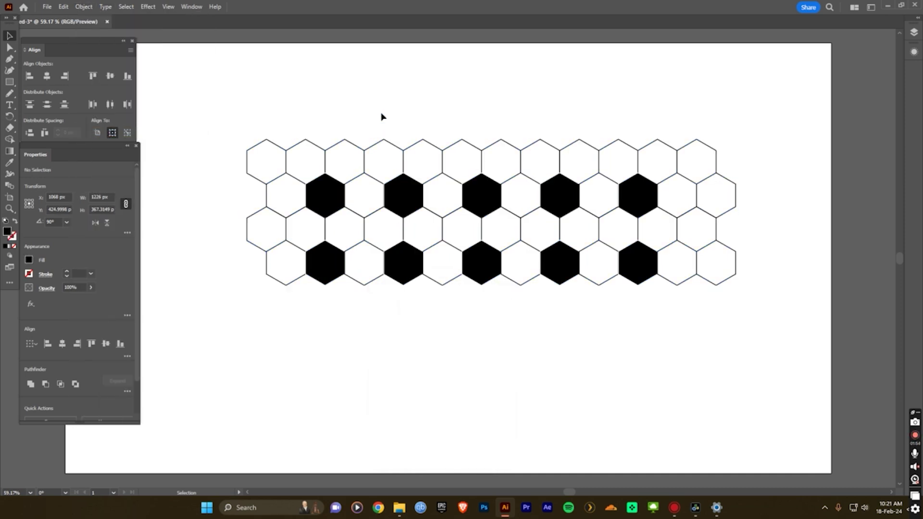
pyautogui.click(9, 82)
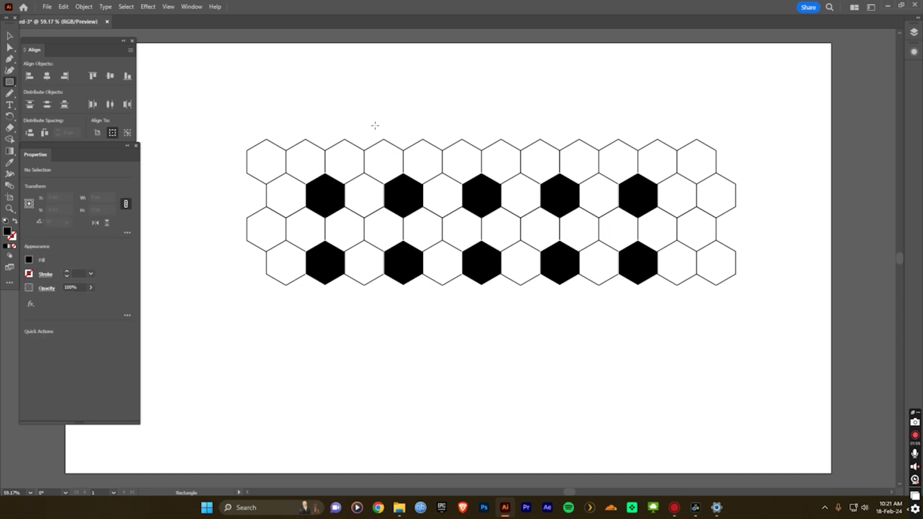
# - Draw a 553 × 441 px rectangle over the central hexagons and clip the pattern to it
pyautogui.moveTo(375, 125); pyautogui.dragTo(596, 301)
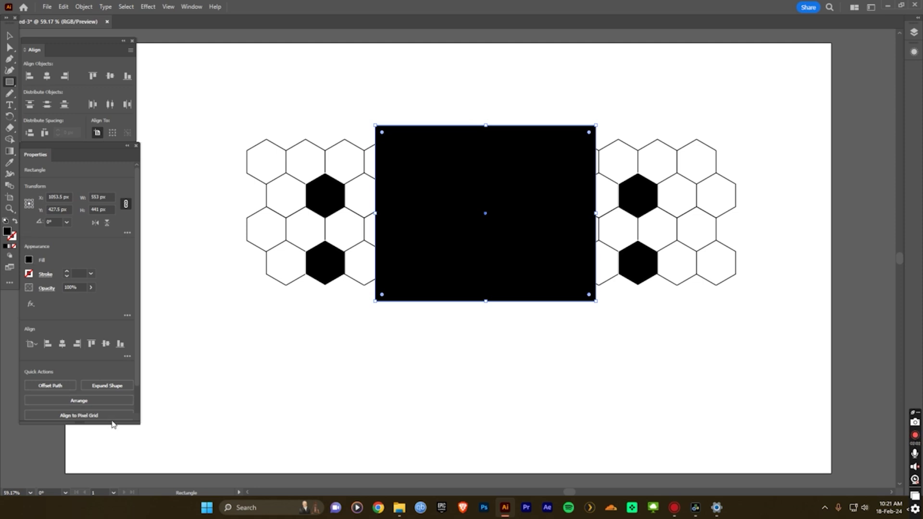
pyautogui.moveTo(112, 423); pyautogui.dragTo(113, 474)
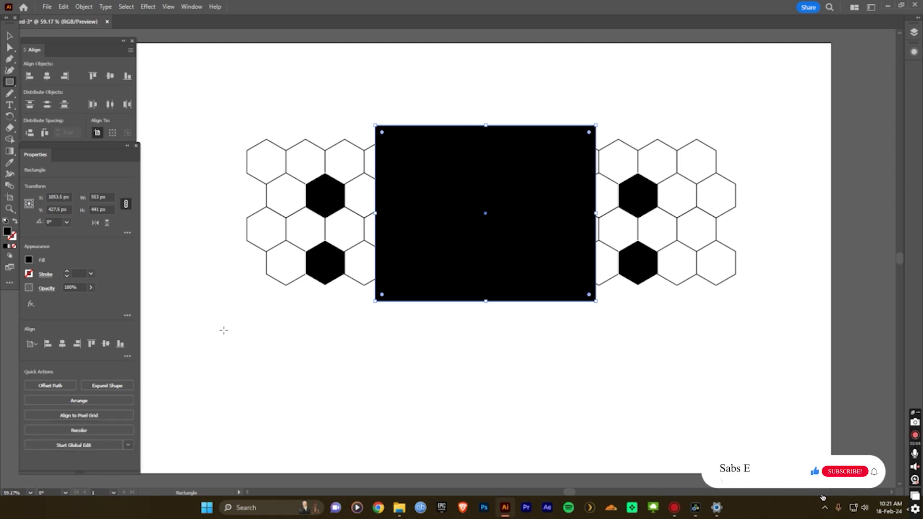
pyautogui.click(9, 35)
pyautogui.moveTo(319, 94); pyautogui.dragTo(659, 345)
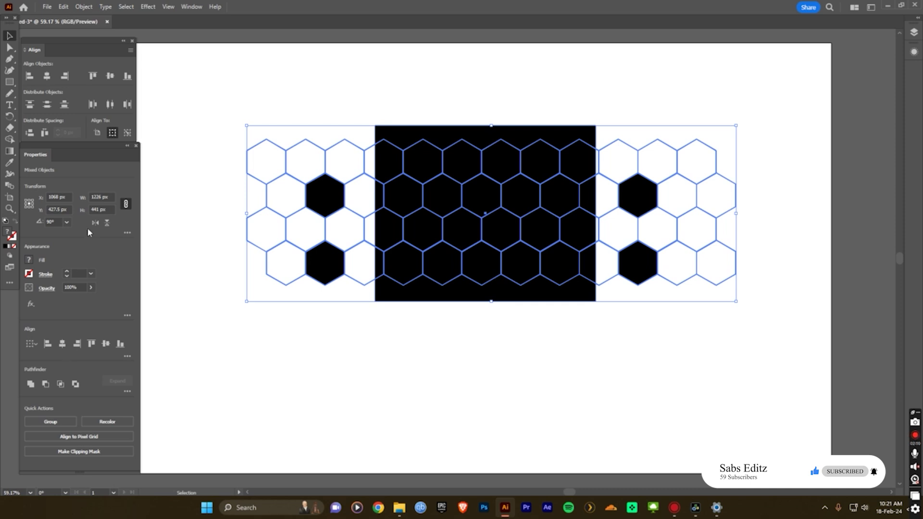
pyautogui.click(72, 451)
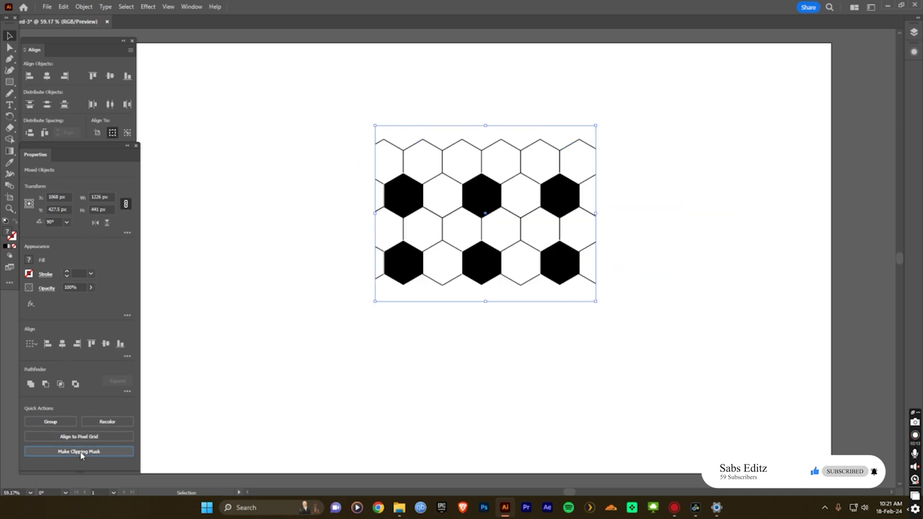
pyautogui.click(551, 322)
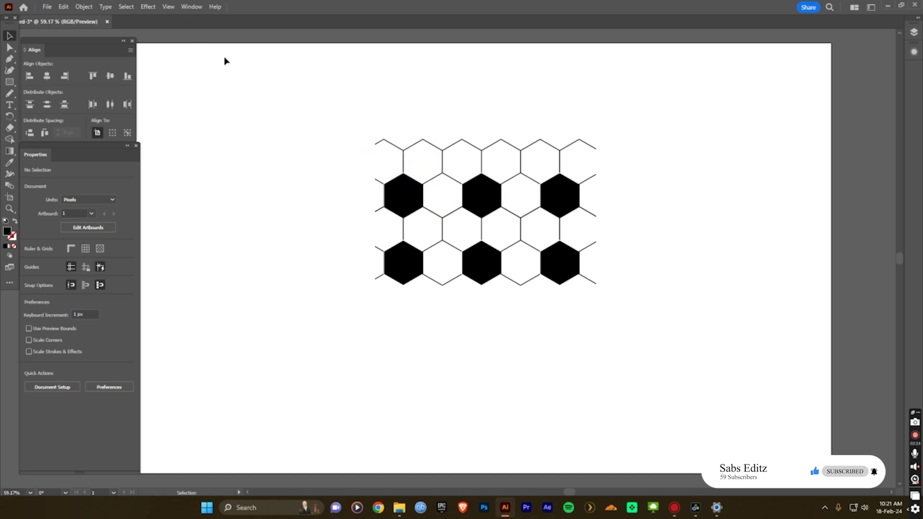
# - Save the cropped honeycomb tile as a new symbol named 'Football' in the Symbols panel
pyautogui.click(191, 7)
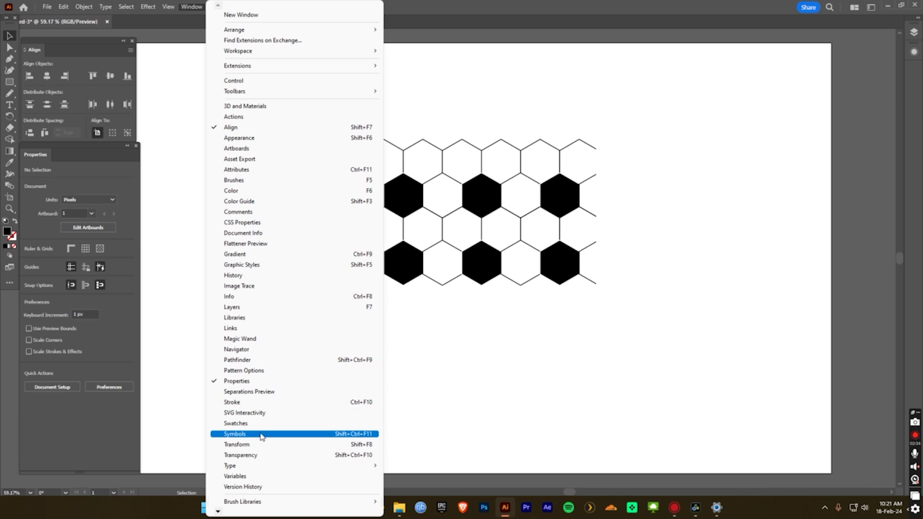
pyautogui.click(261, 434)
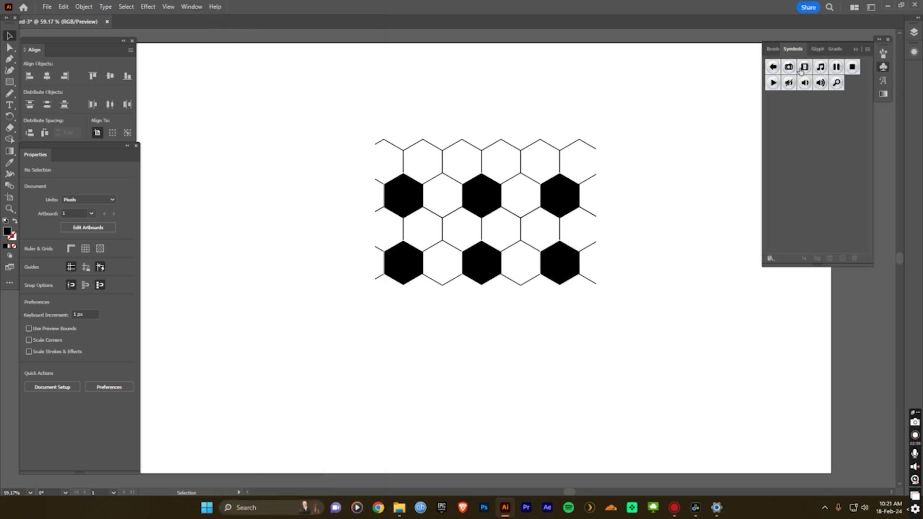
pyautogui.moveTo(494, 218); pyautogui.dragTo(806, 178)
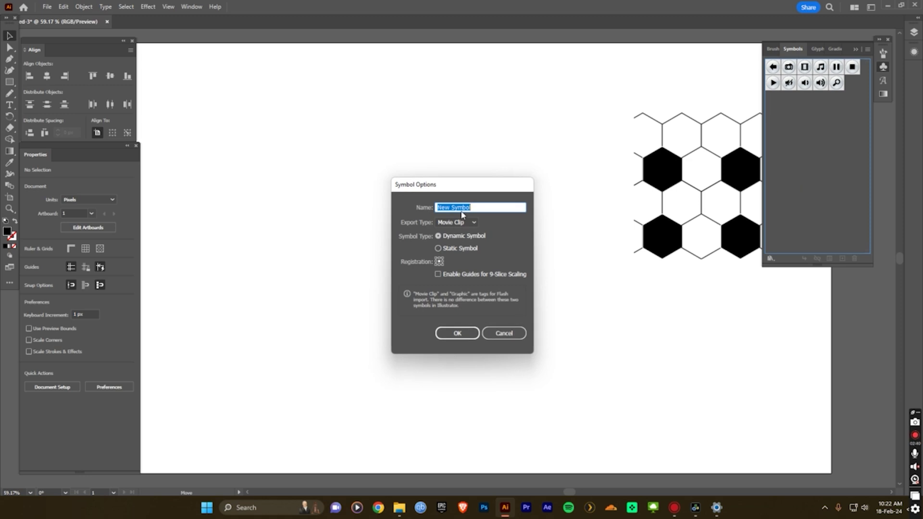
pyautogui.write('Football')
pyautogui.click(457, 333)
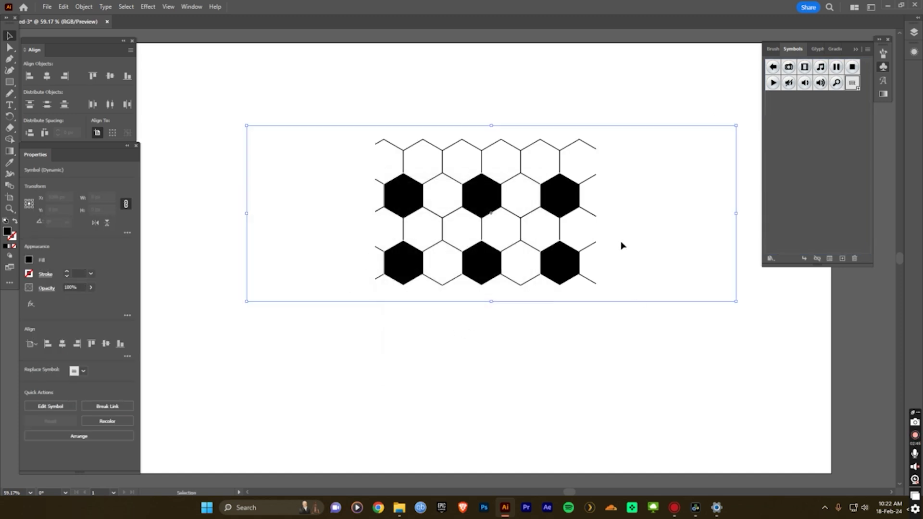
# - Hide the Football sublayer under Layer 1 so the artboard is blank
pyautogui.click(914, 32)
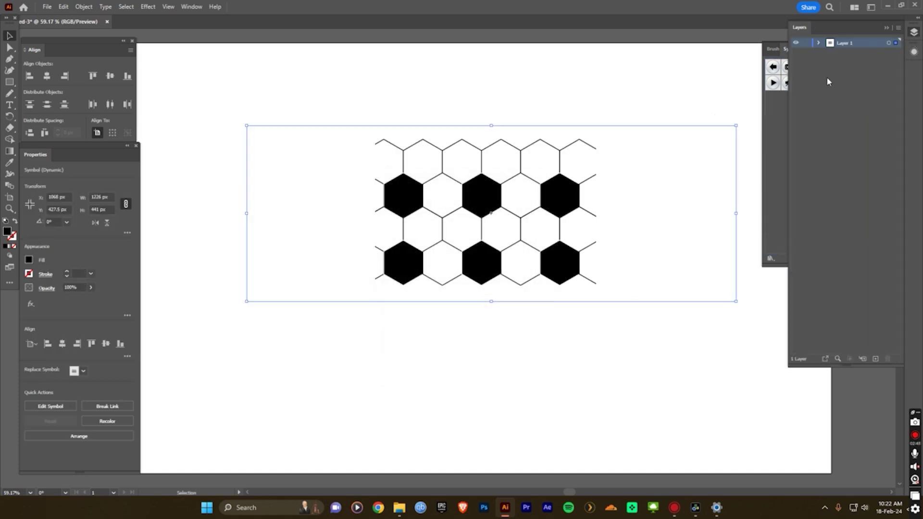
pyautogui.click(818, 43)
pyautogui.click(797, 53)
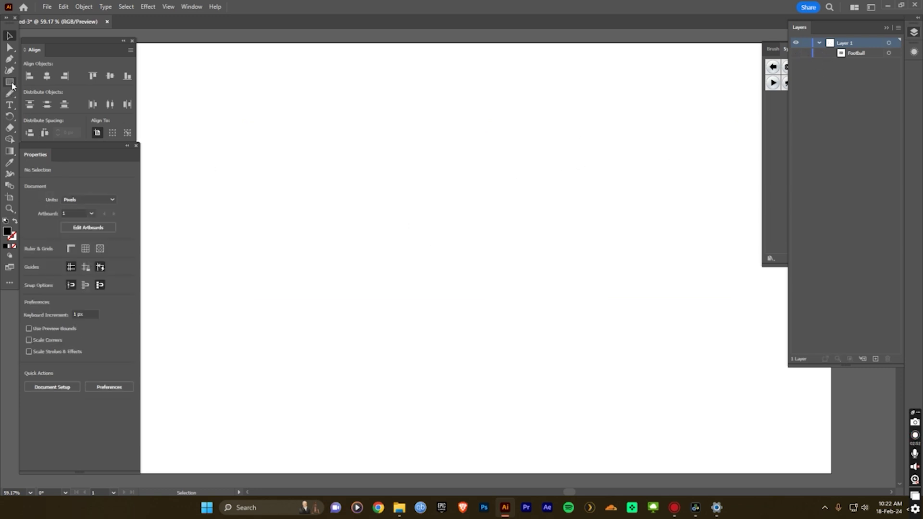
# - Draw a 458 px black circle and delete its left anchor, leaving a 229 × 458 px half-circle
pyautogui.press('l')
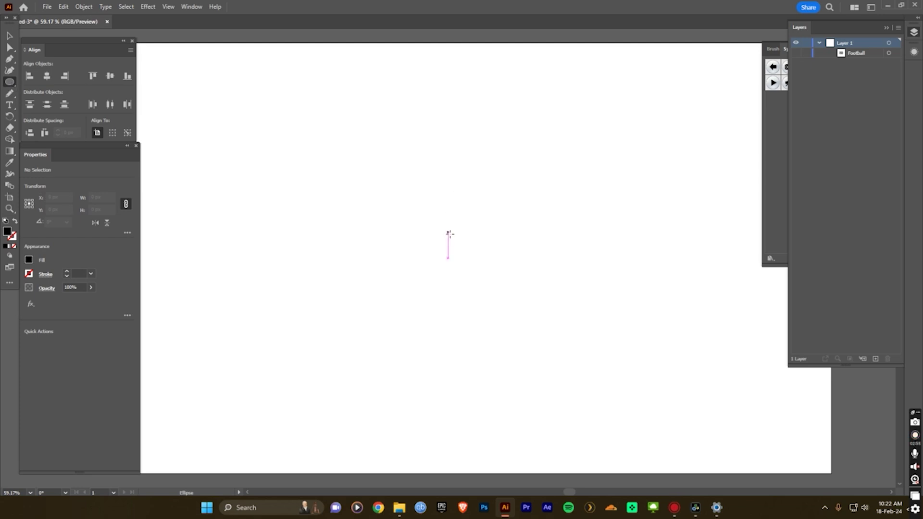
pyautogui.moveTo(457, 240); pyautogui.dragTo(548, 254)
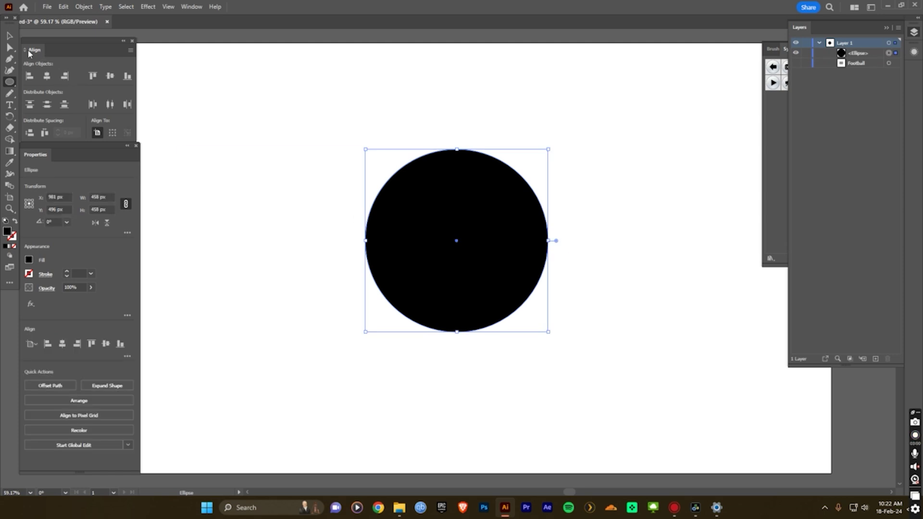
pyautogui.click(9, 48)
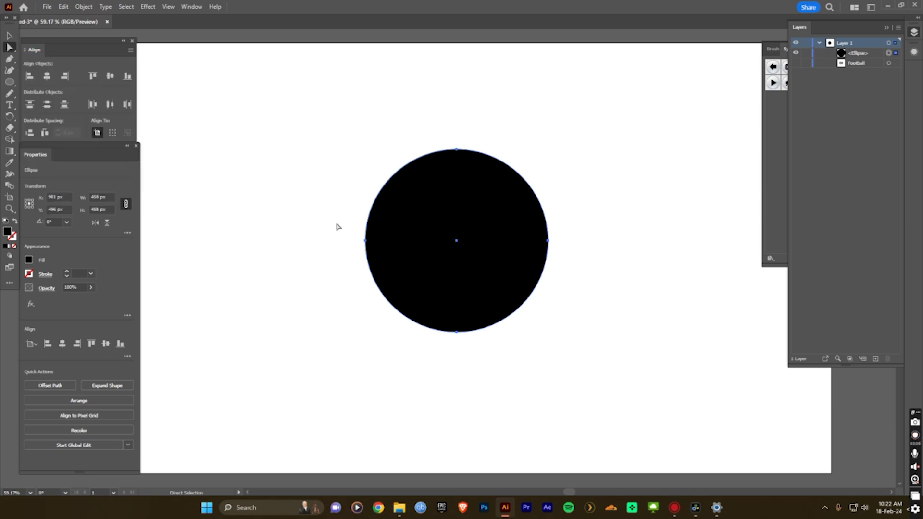
pyautogui.click(369, 241)
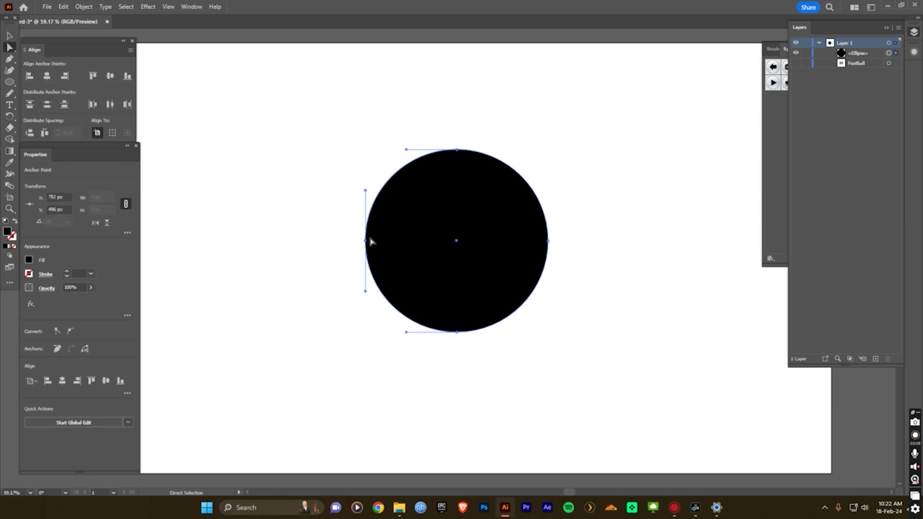
pyautogui.press('Delete')
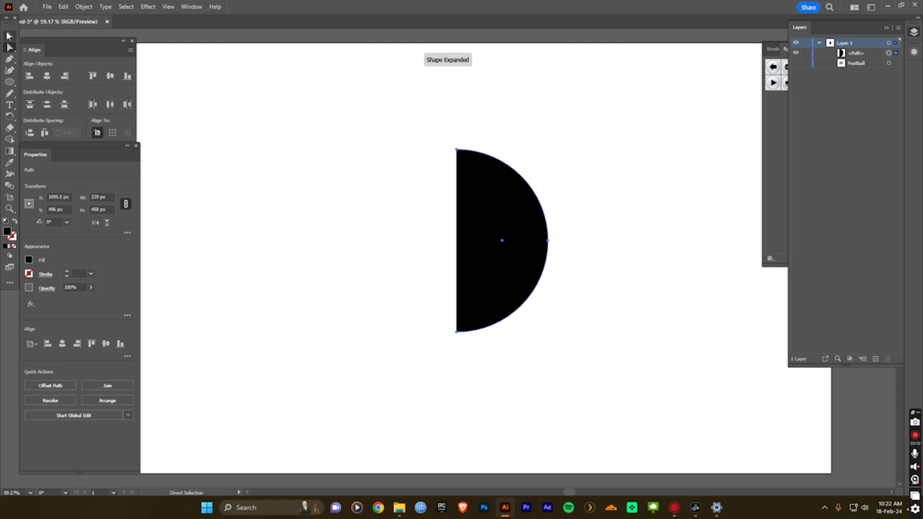
pyautogui.click(8, 35)
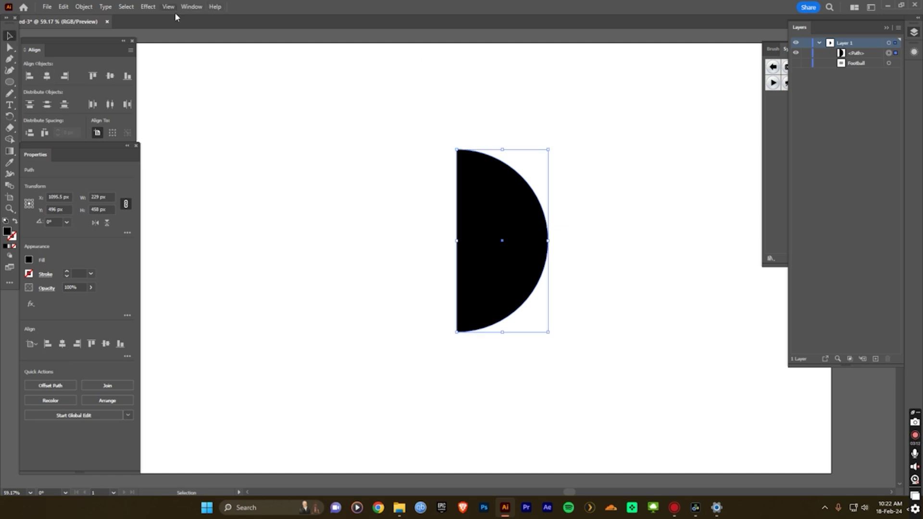
pyautogui.click(148, 6)
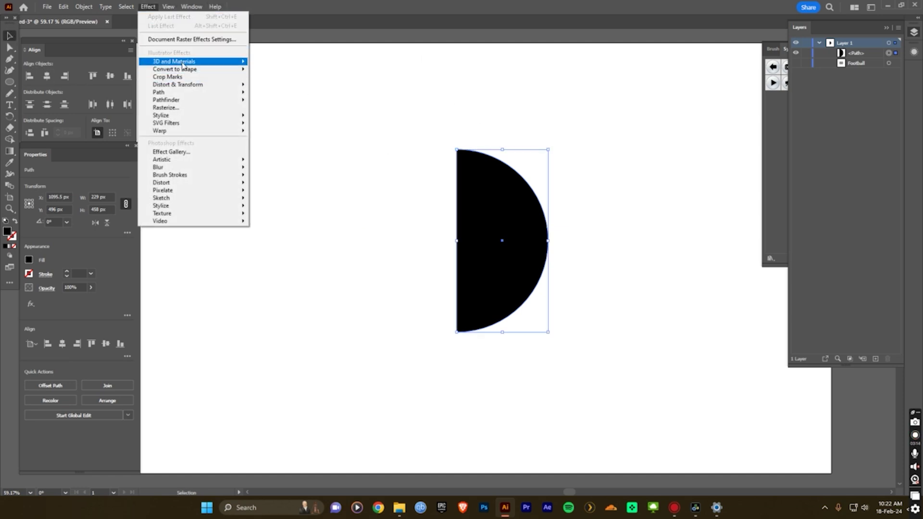
# - Apply a 360° 3D Revolve to the half-disc and browse the Materials graphics to Football
pyautogui.moveTo(183, 63)
pyautogui.click(276, 73)
pyautogui.moveTo(394, 87); pyautogui.dragTo(342, 95)
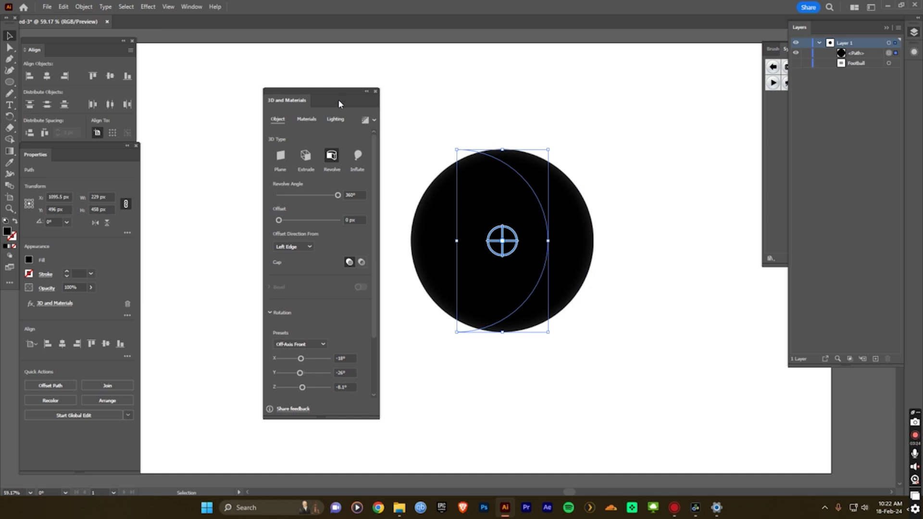
pyautogui.click(310, 121)
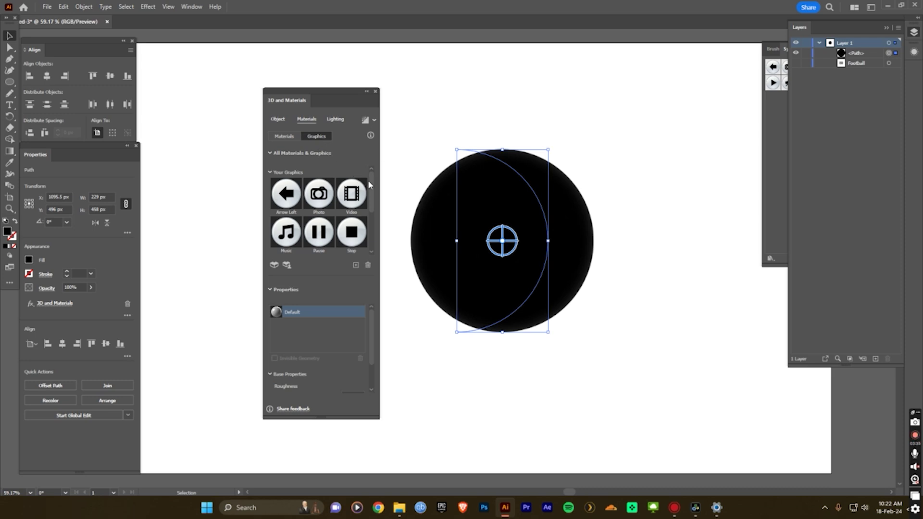
pyautogui.moveTo(368, 180); pyautogui.dragTo(369, 227)
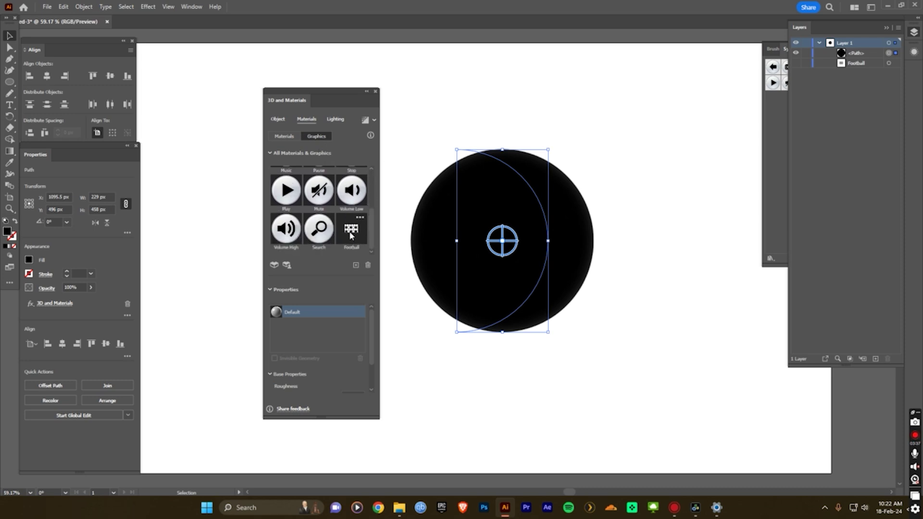
# - Map the Football graphic onto the sphere, then shrink, rotate and shift it into a soccer ball
pyautogui.click(352, 235)
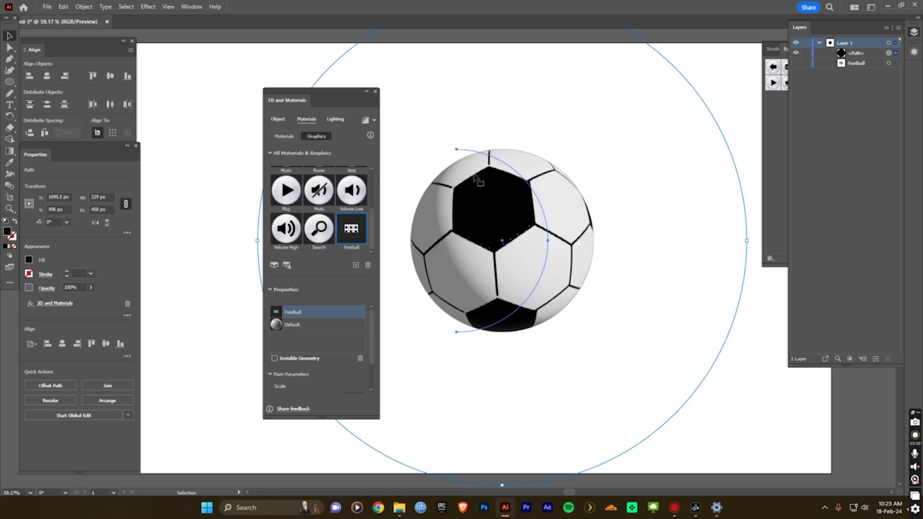
pyautogui.scroll(-2, 555, 181)
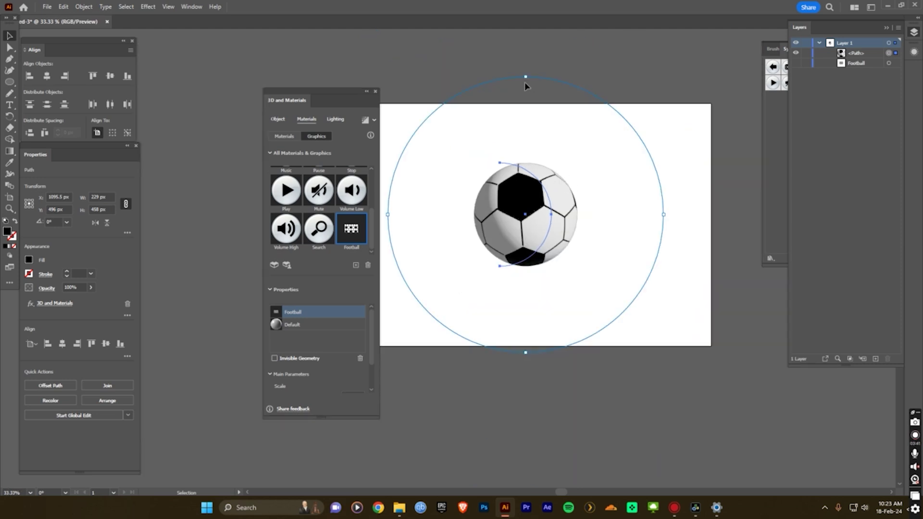
pyautogui.scroll(1, 542, 147)
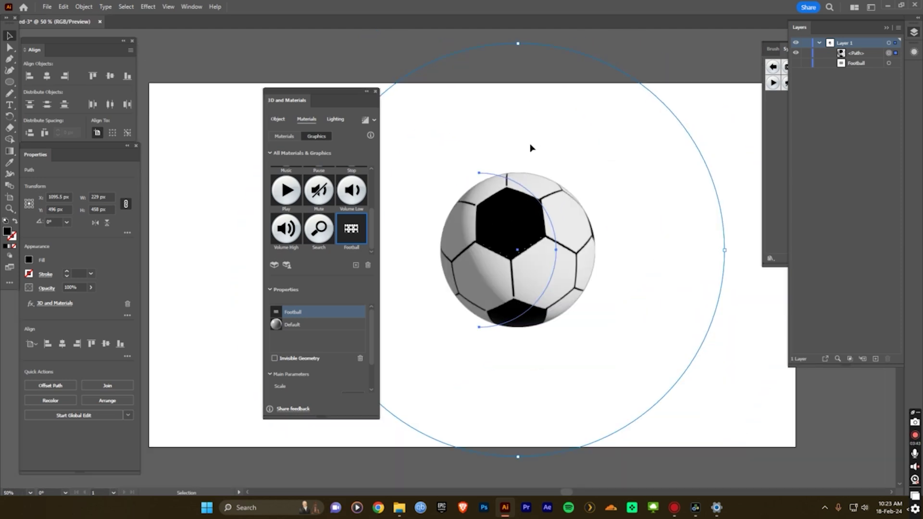
pyautogui.moveTo(330, 92); pyautogui.dragTo(272, 95)
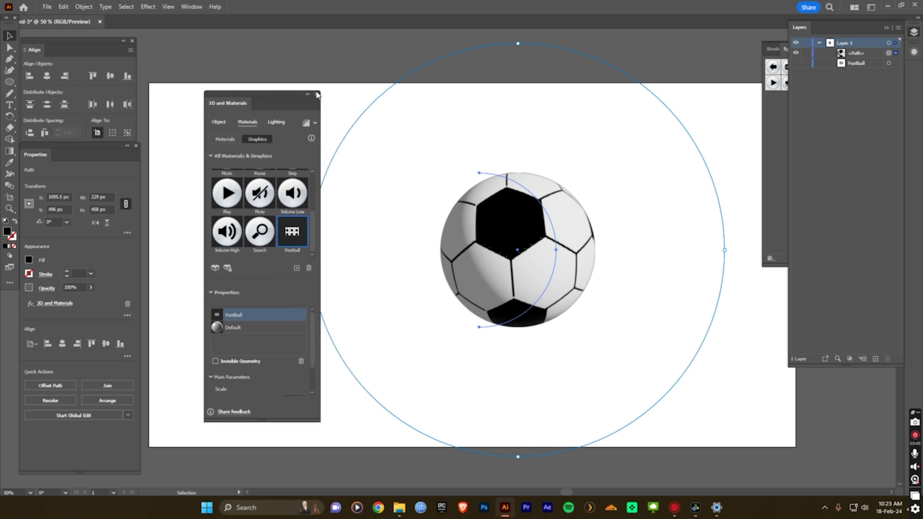
pyautogui.moveTo(518, 44); pyautogui.dragTo(518, 86)
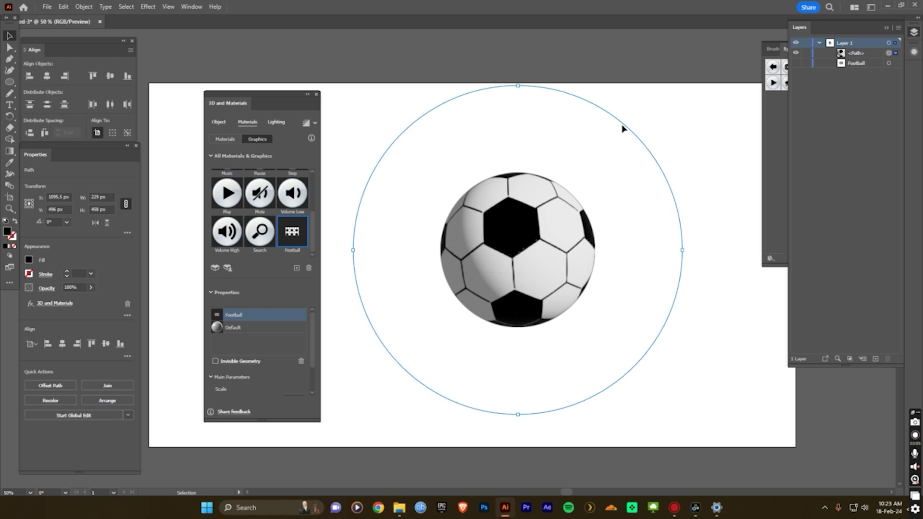
pyautogui.moveTo(692, 243); pyautogui.dragTo(684, 200)
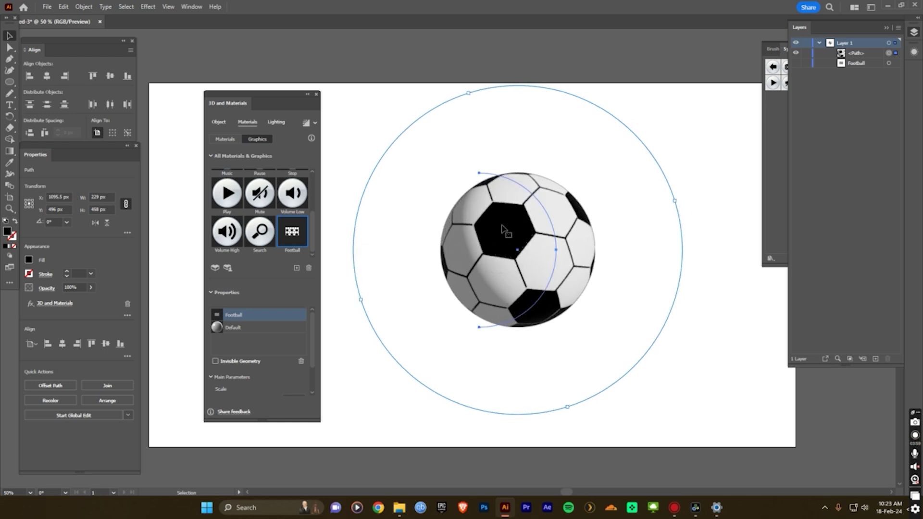
pyautogui.moveTo(503, 231); pyautogui.dragTo(516, 241)
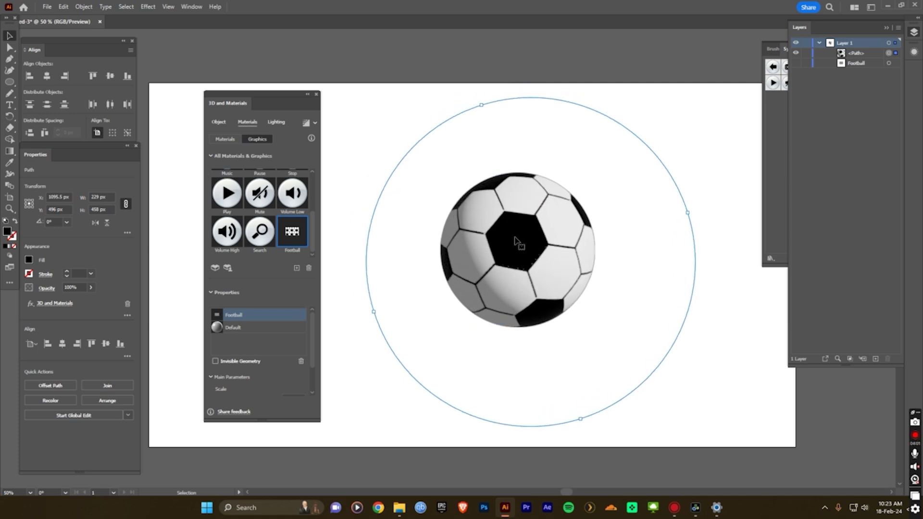
pyautogui.click(674, 151)
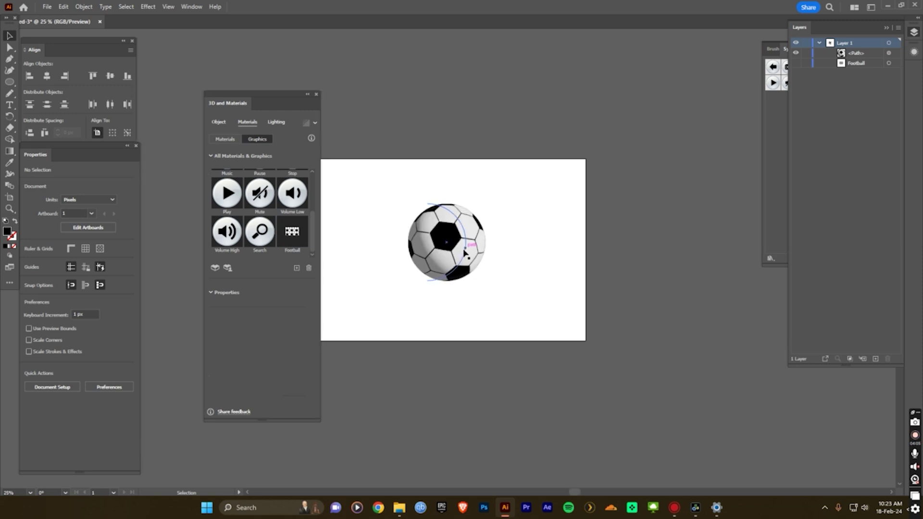
# - Duplicate the football to place a second ball to its right
pyautogui.hotkey('ctrl', '=')
pyautogui.hscroll(-2, 529, 308)
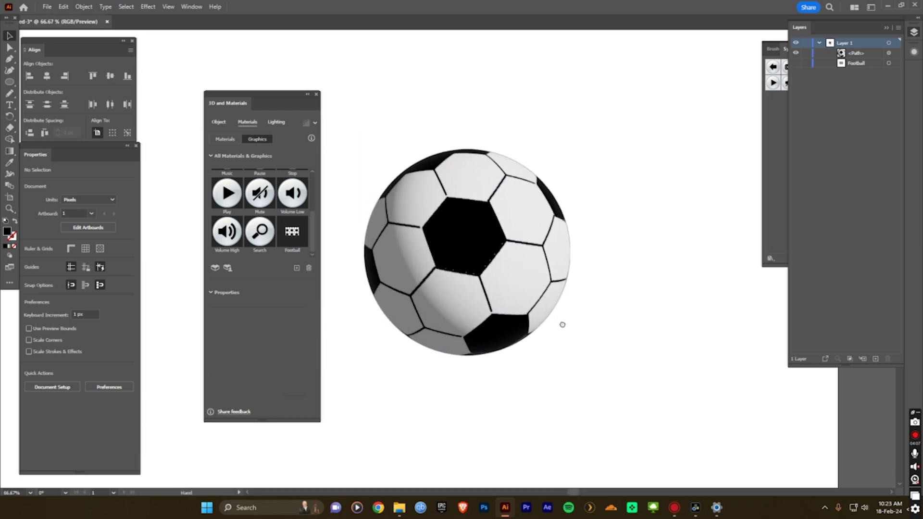
pyautogui.scroll(-2, 552, 316)
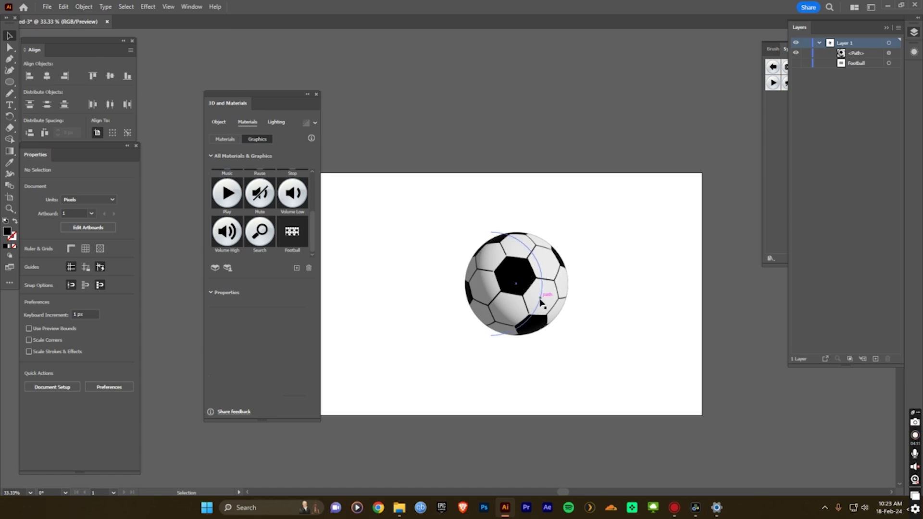
pyautogui.moveTo(525, 302); pyautogui.dragTo(634, 318)
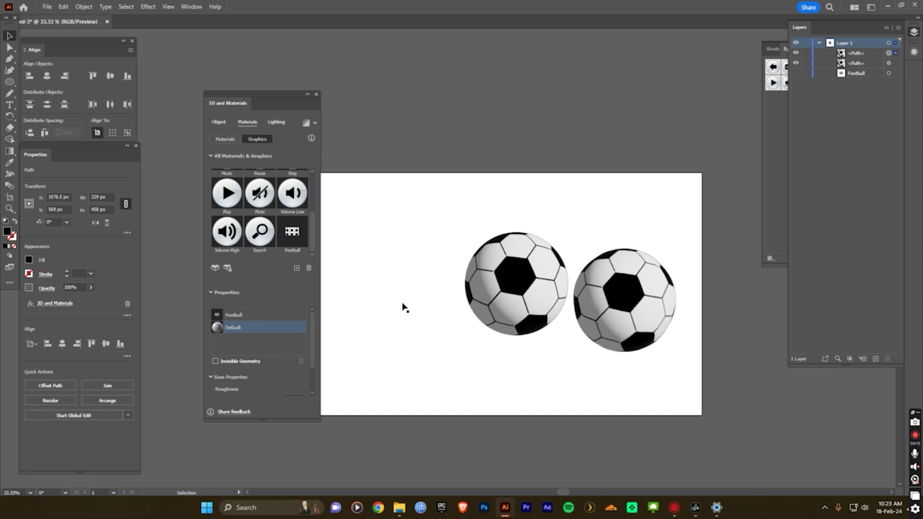
# - Rotate the left football in 3D so its black pentagon faces front
pyautogui.click(500, 303)
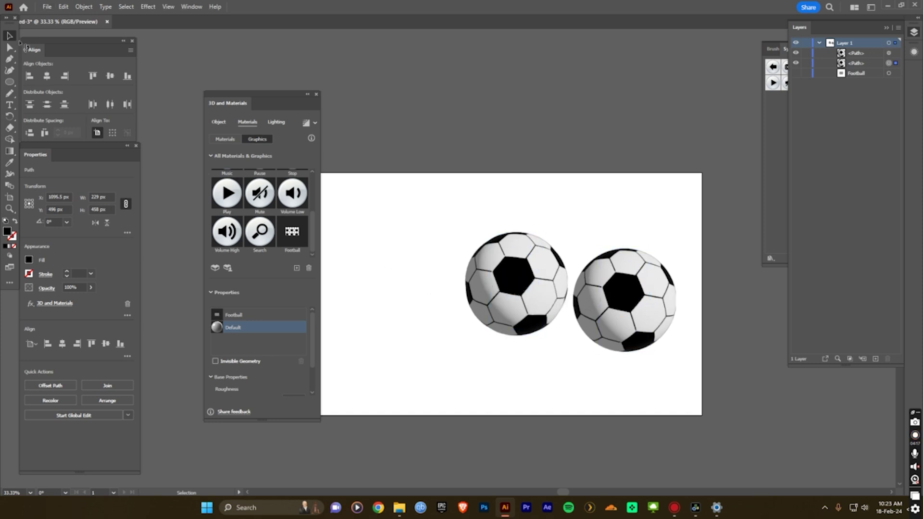
pyautogui.moveTo(494, 259)
pyautogui.moveTo(495, 260); pyautogui.dragTo(519, 307)
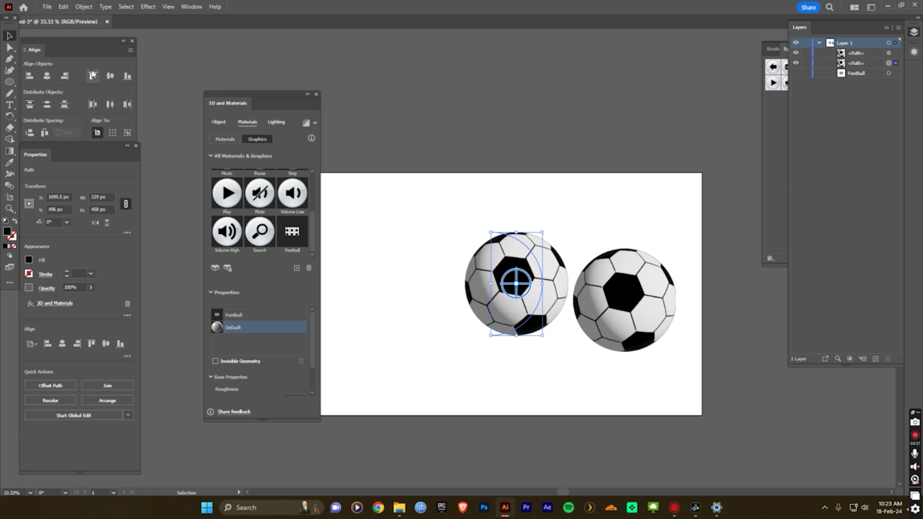
pyautogui.rightClick(597, 284)
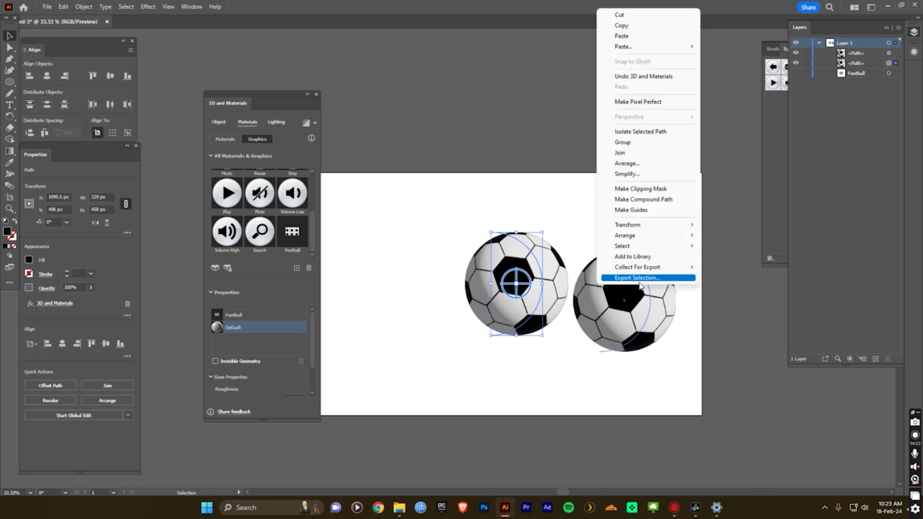
pyautogui.click(642, 278)
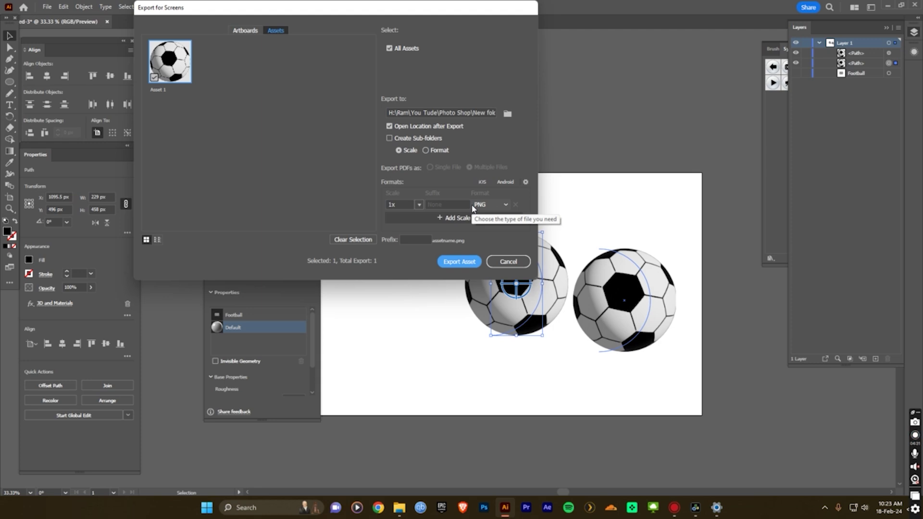
pyautogui.click(508, 262)
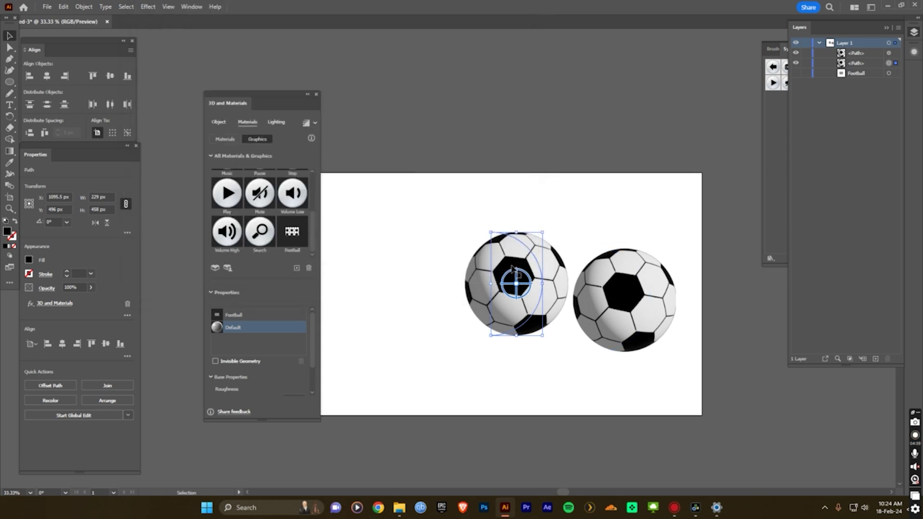